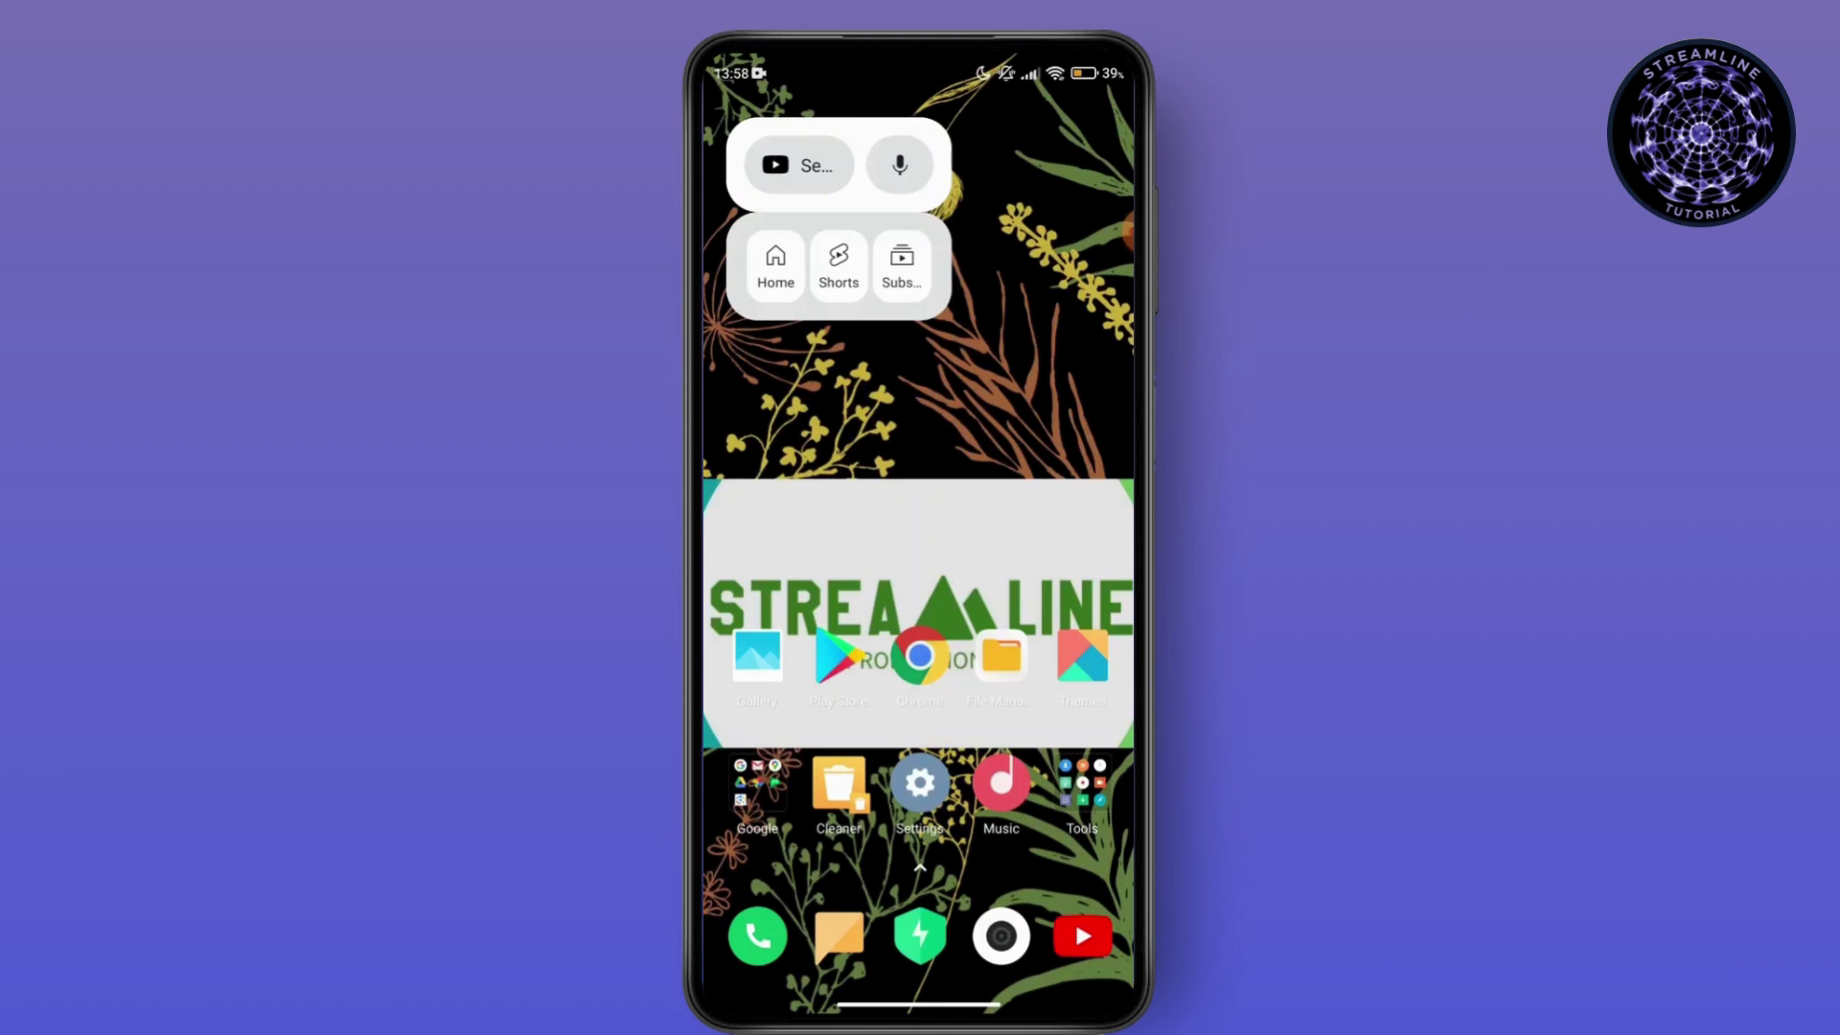
Step: Swipe to the home screen page that shows the WhatsApp icon
{"action": "left_click_drag", "start_coordinate": [783, 491], "coordinate": [1071, 492]}
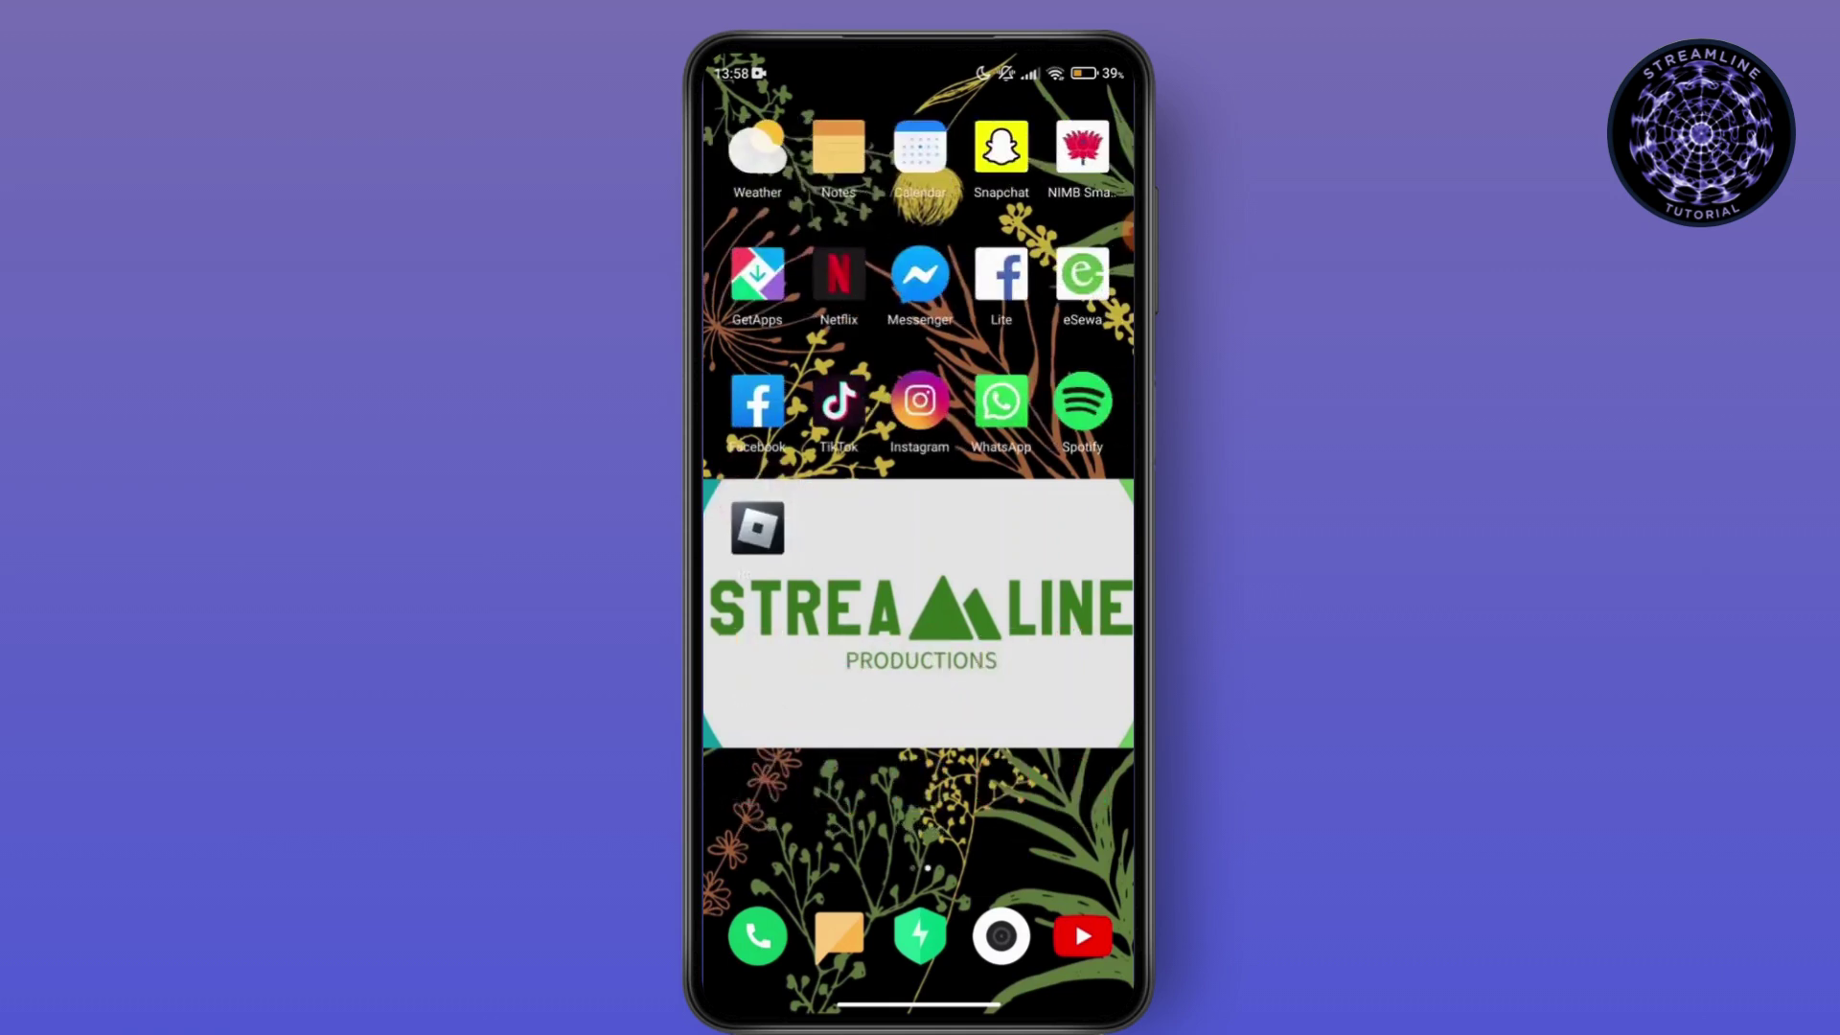
Step: Launch WhatsApp and start a new My status update from the Updates tab
{"action": "left_click", "coordinate": [1008, 407]}
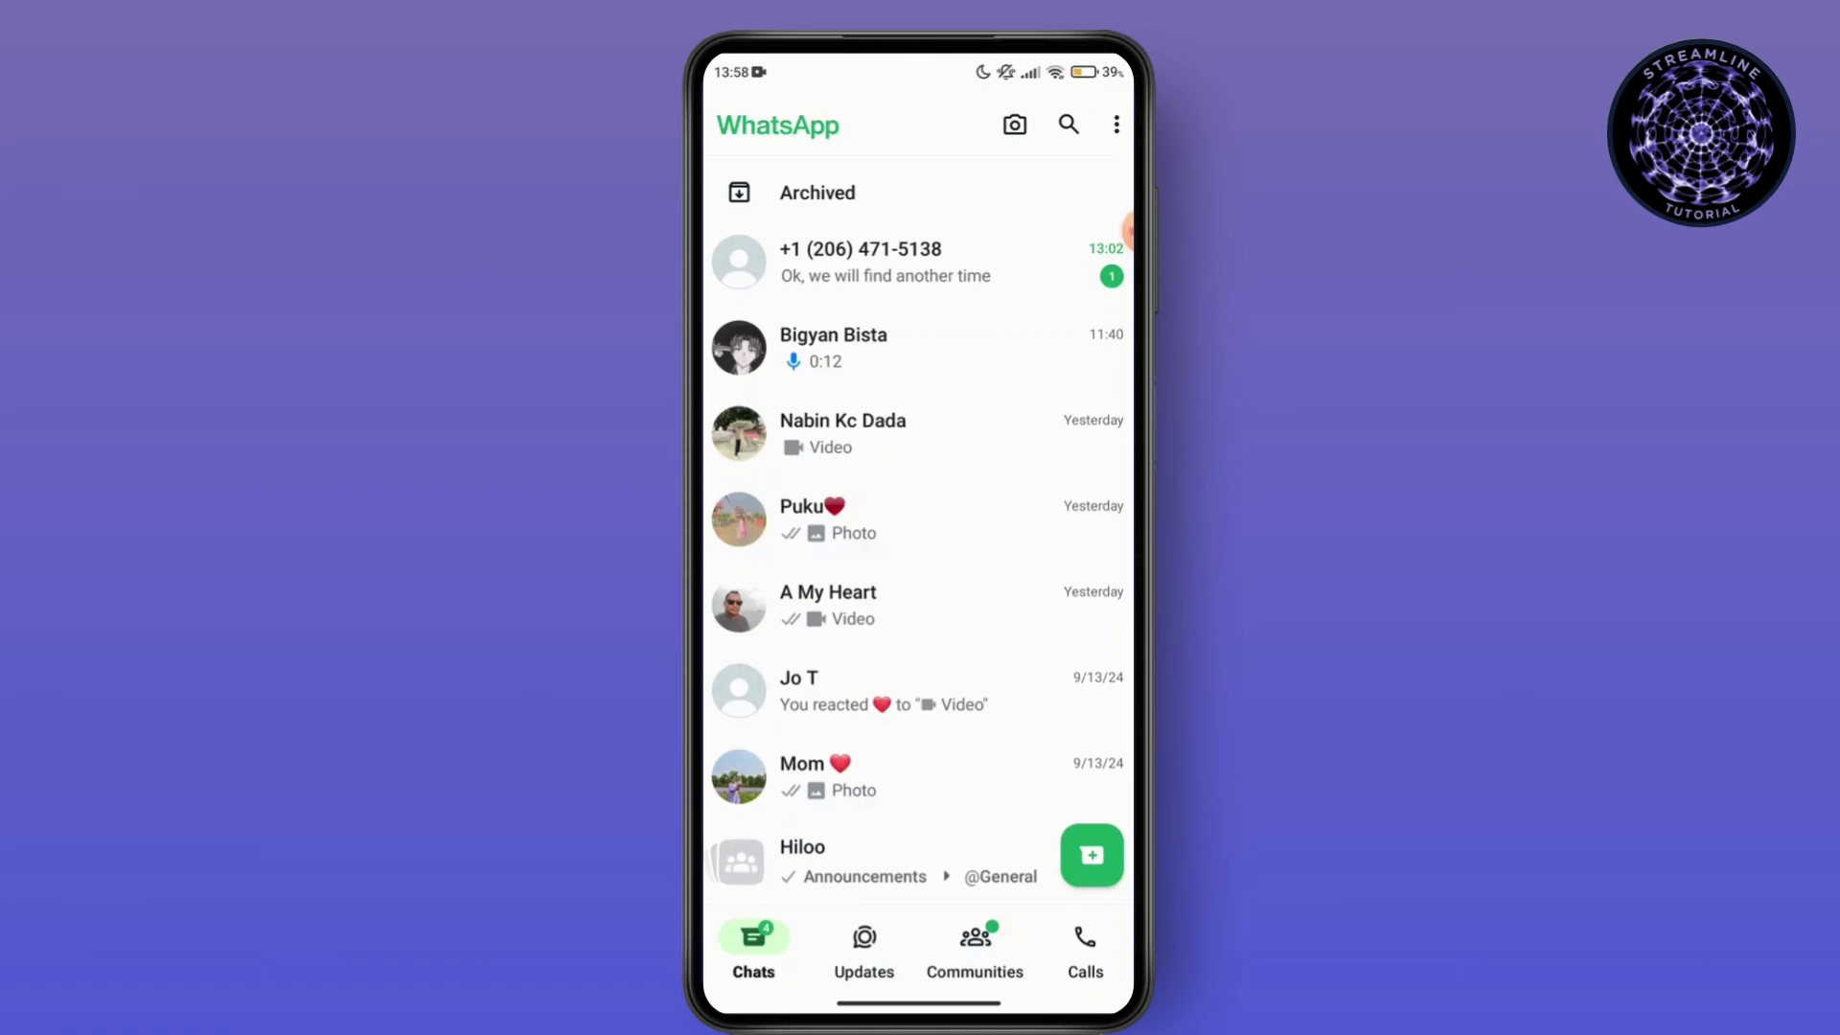
{"action": "left_click", "coordinate": [863, 952]}
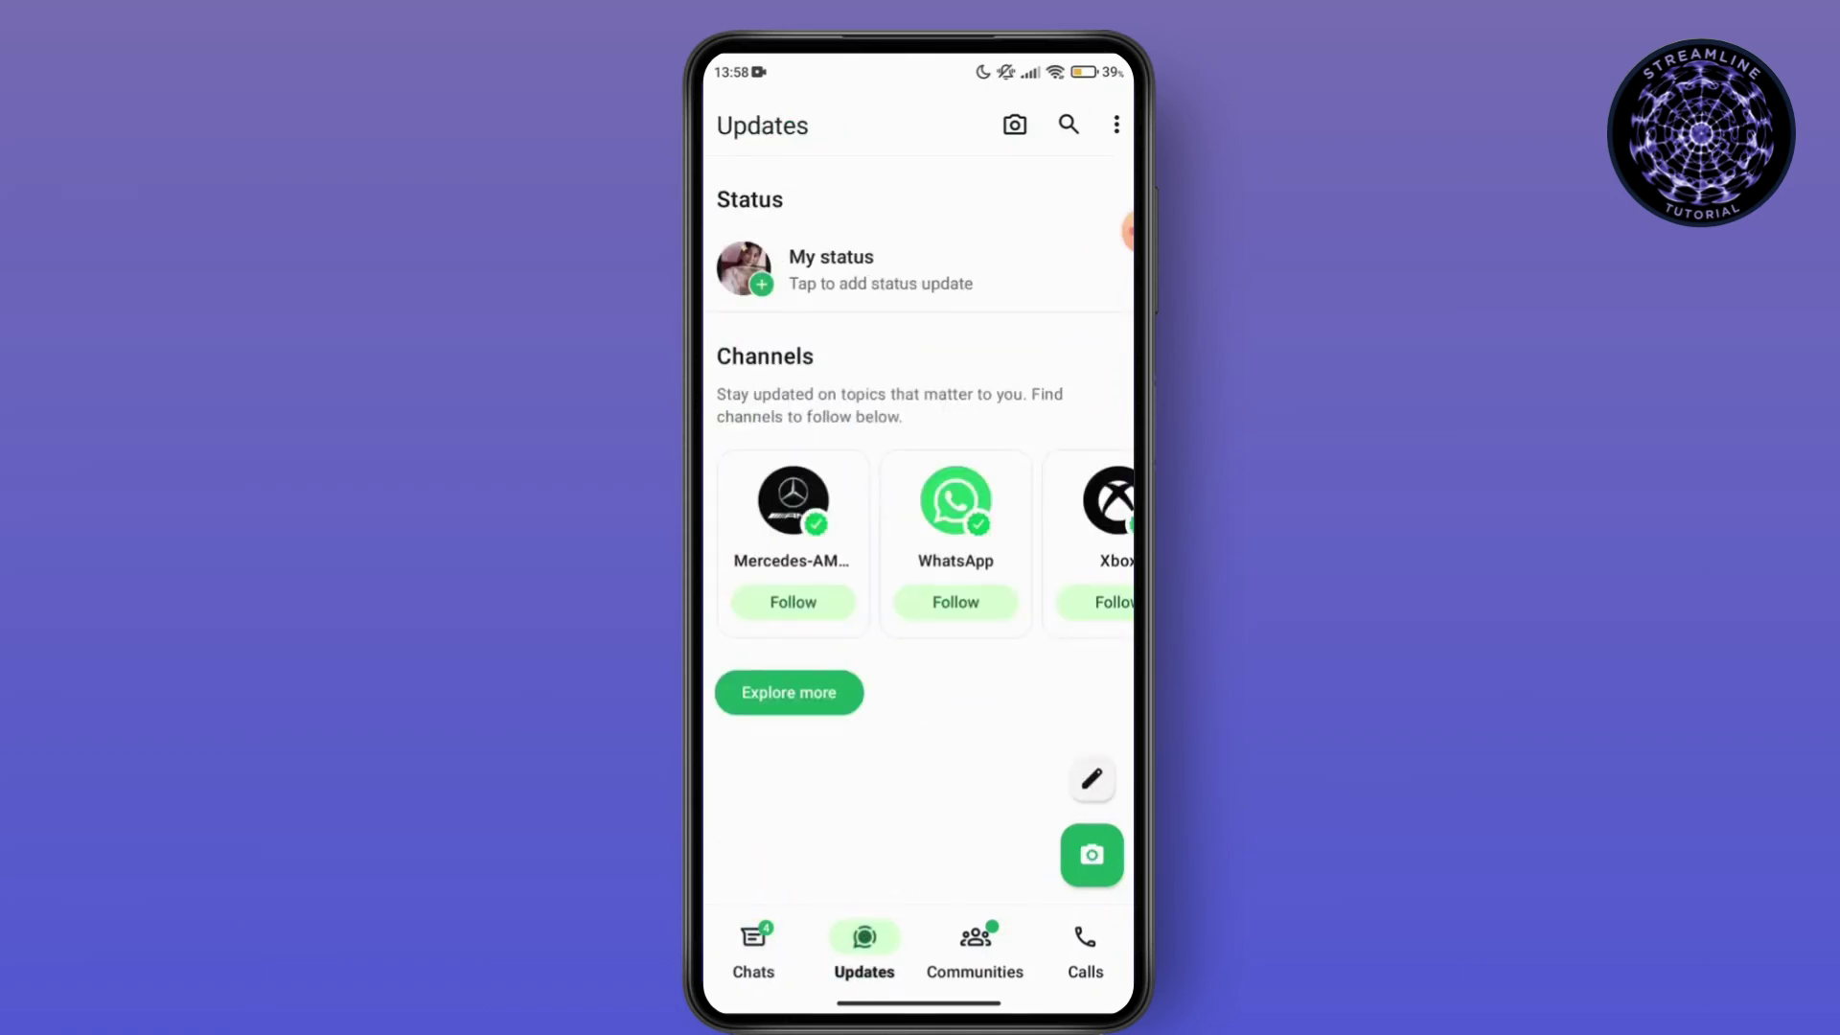
{"action": "left_click", "coordinate": [744, 267]}
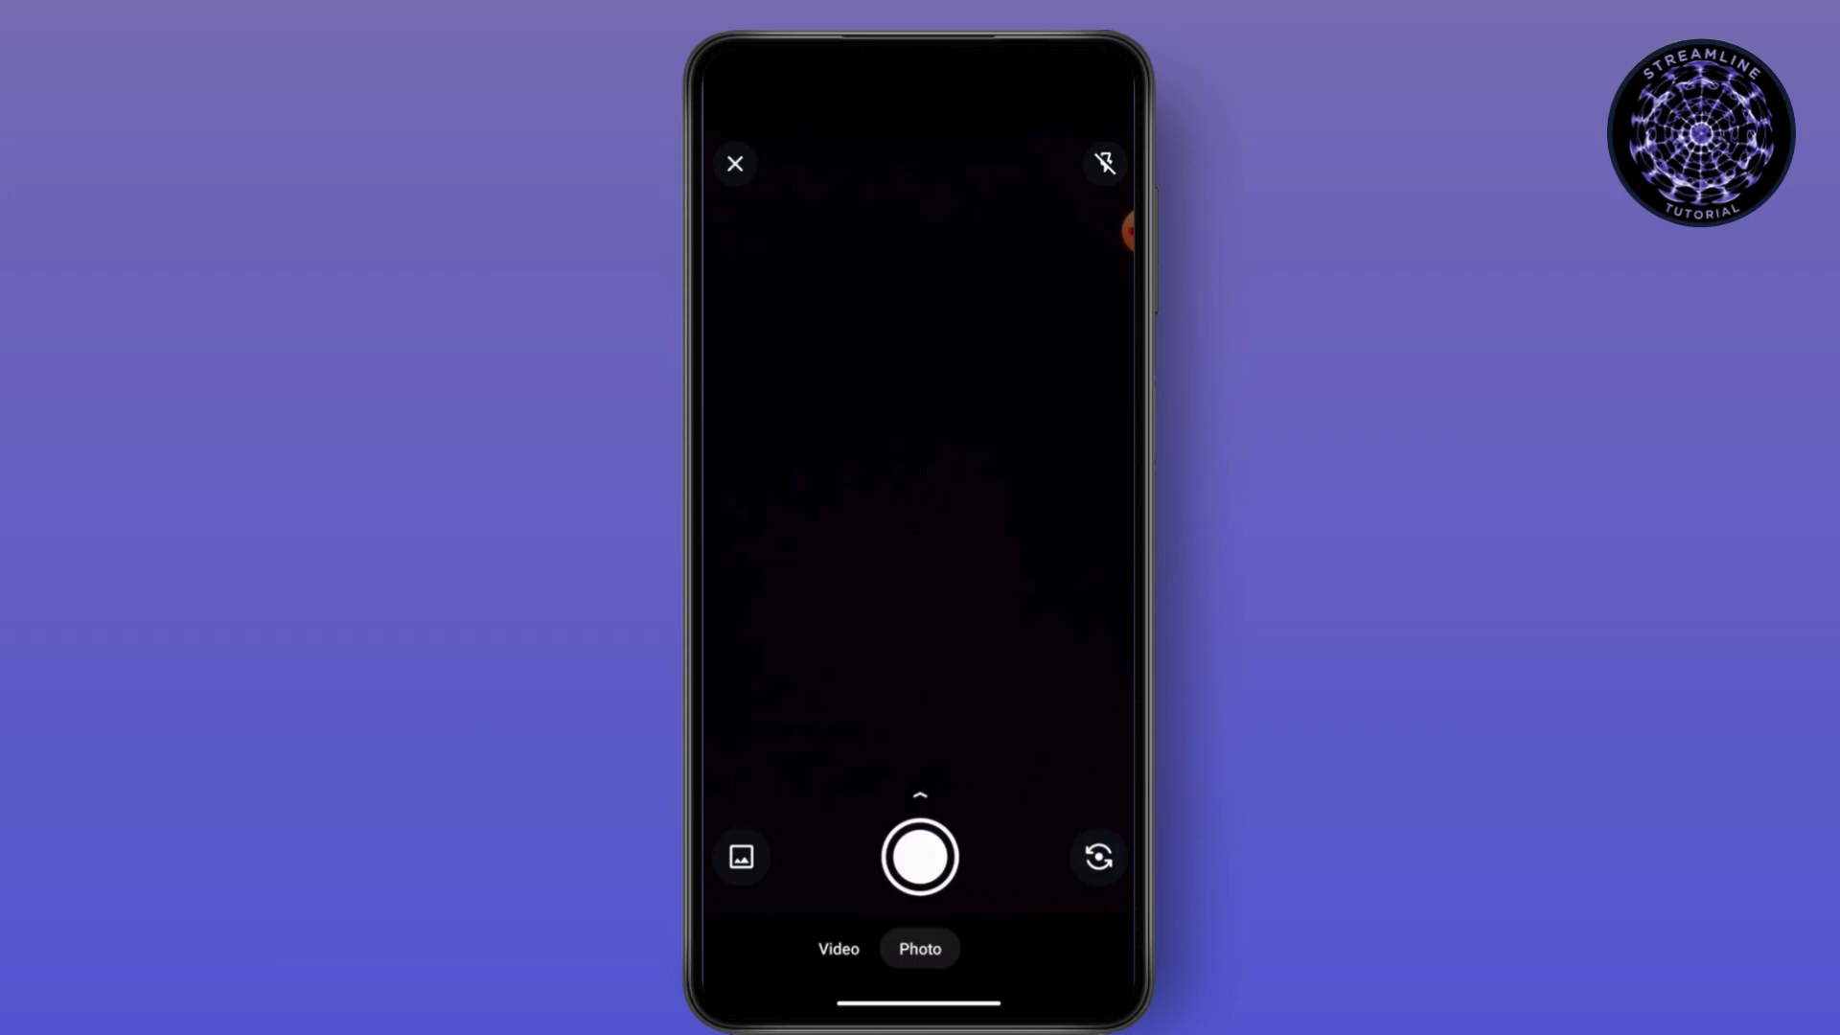
Step: Switch from the status camera to a text-only status and start typing Hello
{"action": "left_click", "coordinate": [735, 165]}
{"action": "left_click", "coordinate": [1044, 780]}
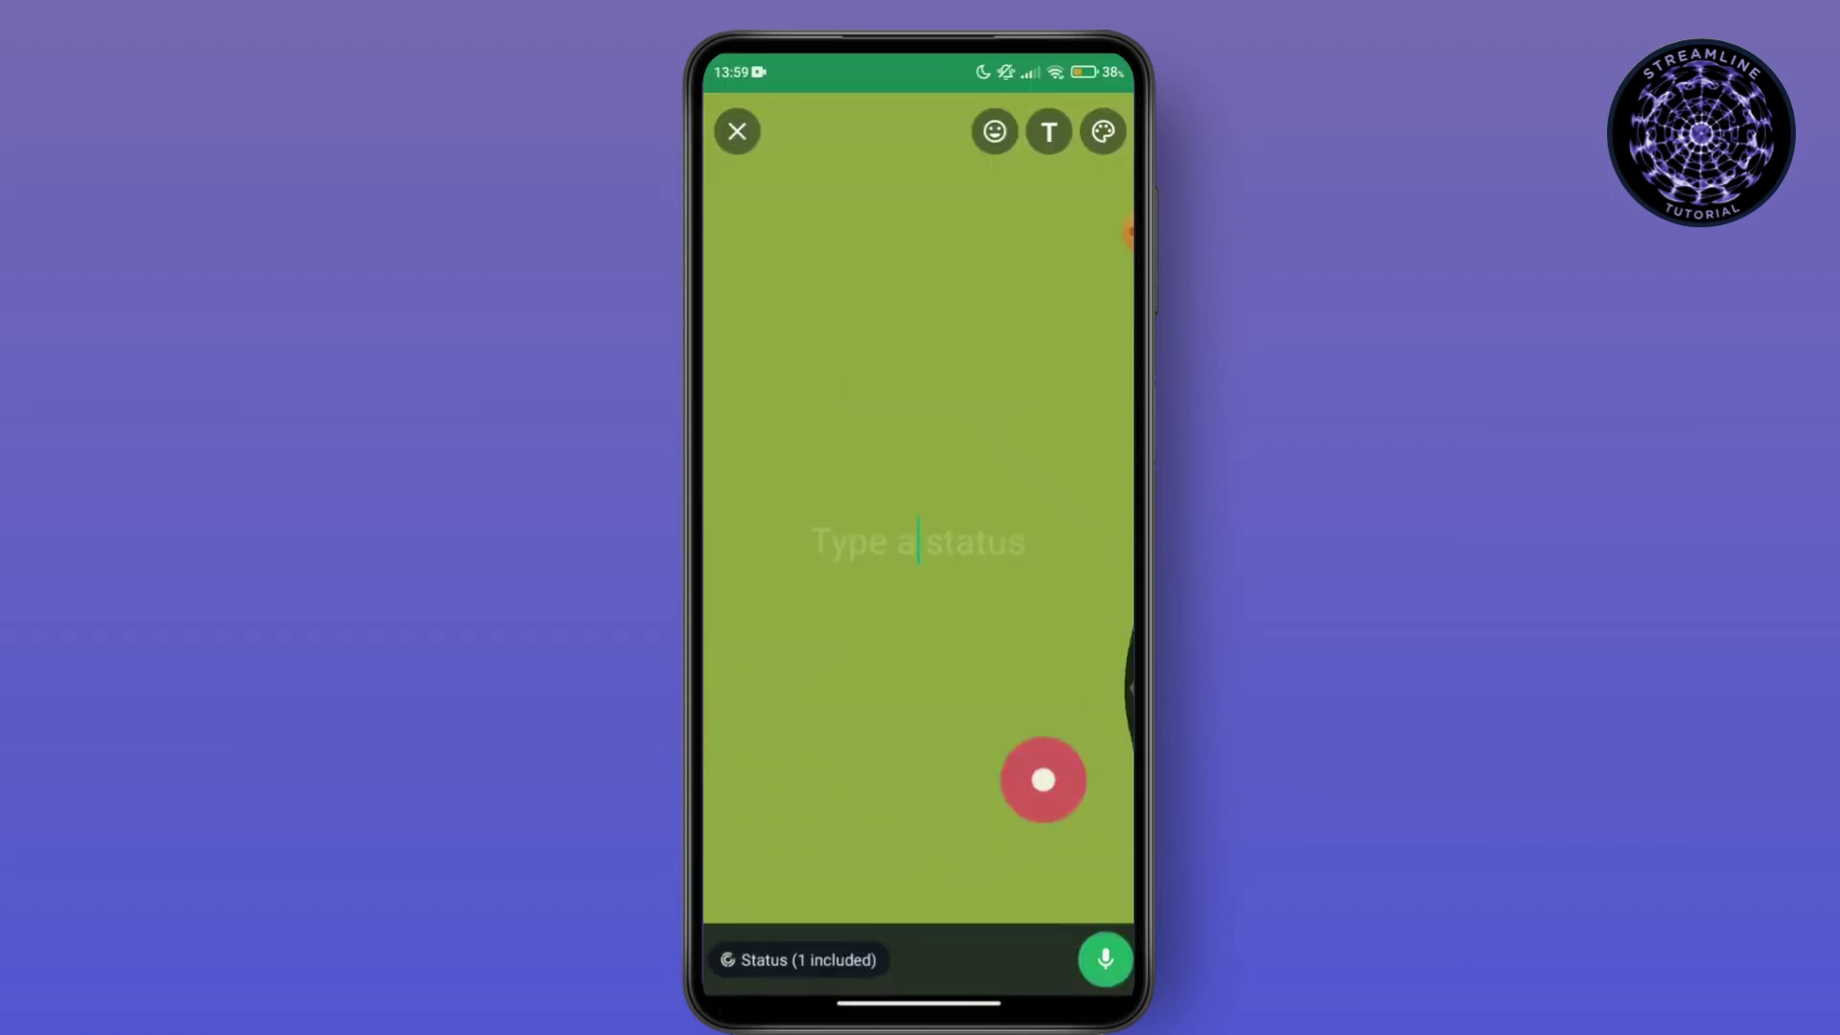
{"action": "left_click", "coordinate": [1099, 772]}
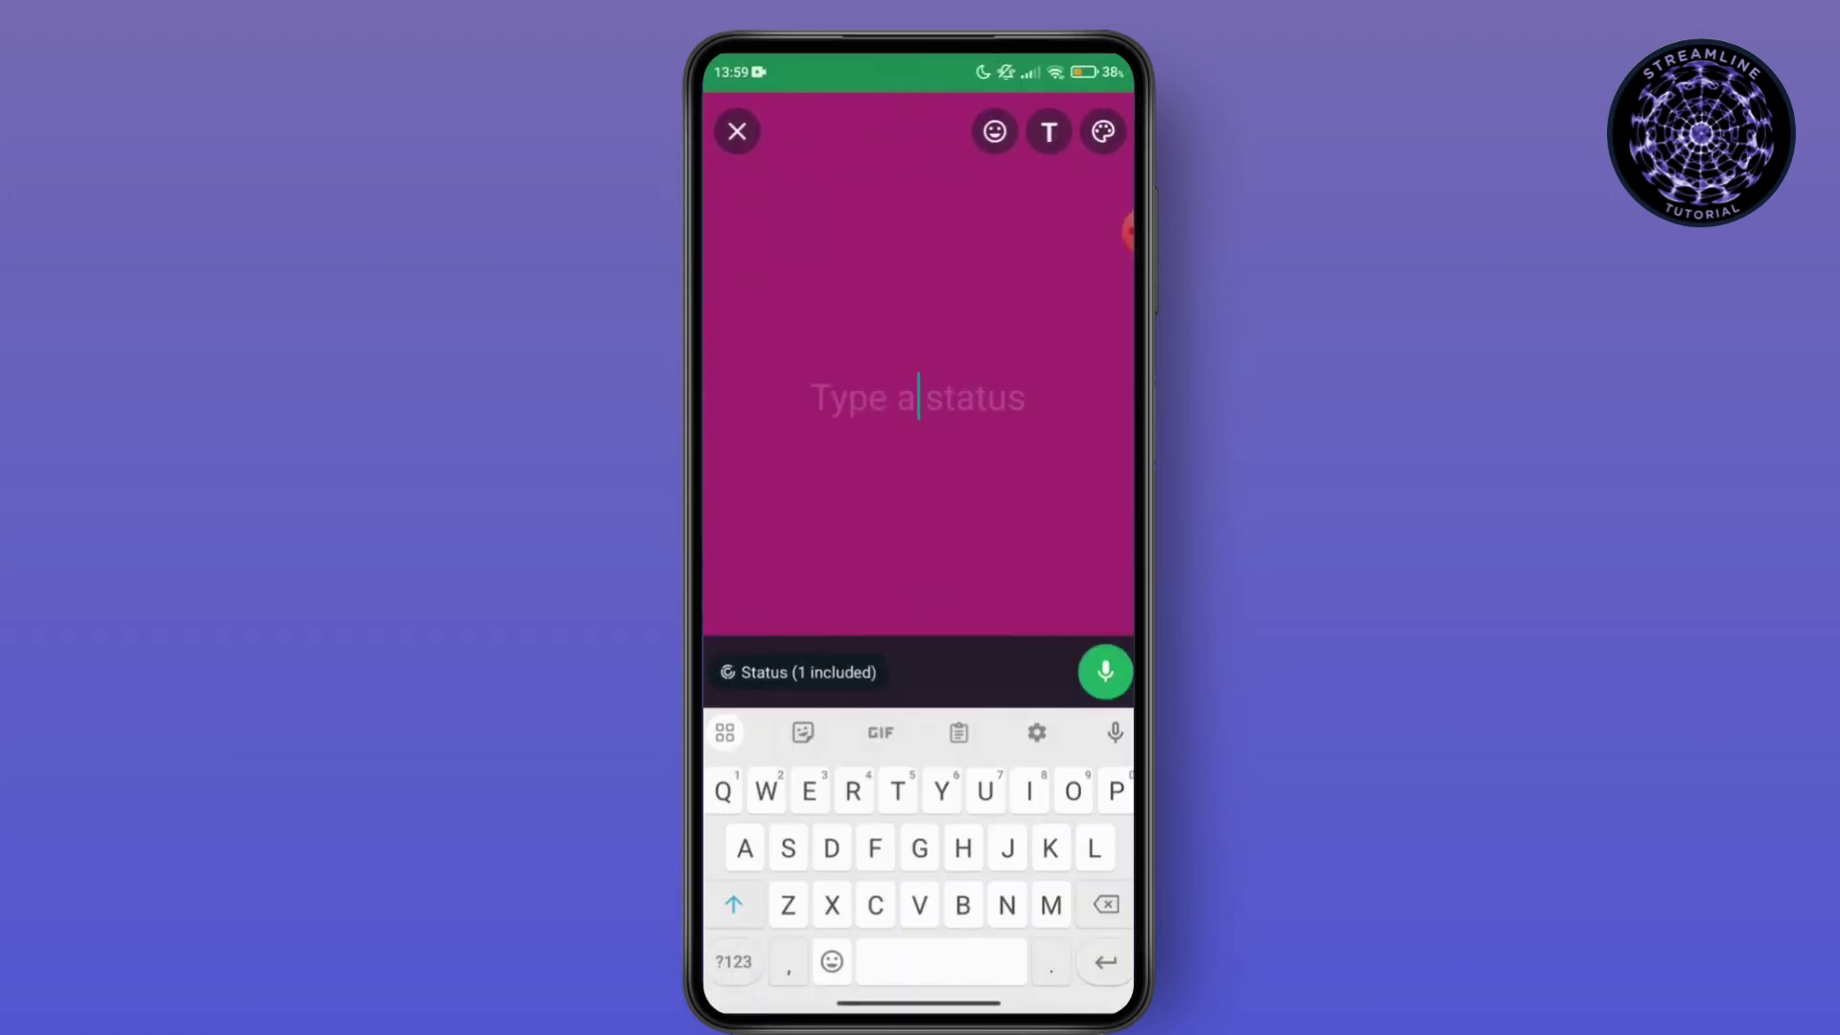
{"action": "type", "text": "Hell"}
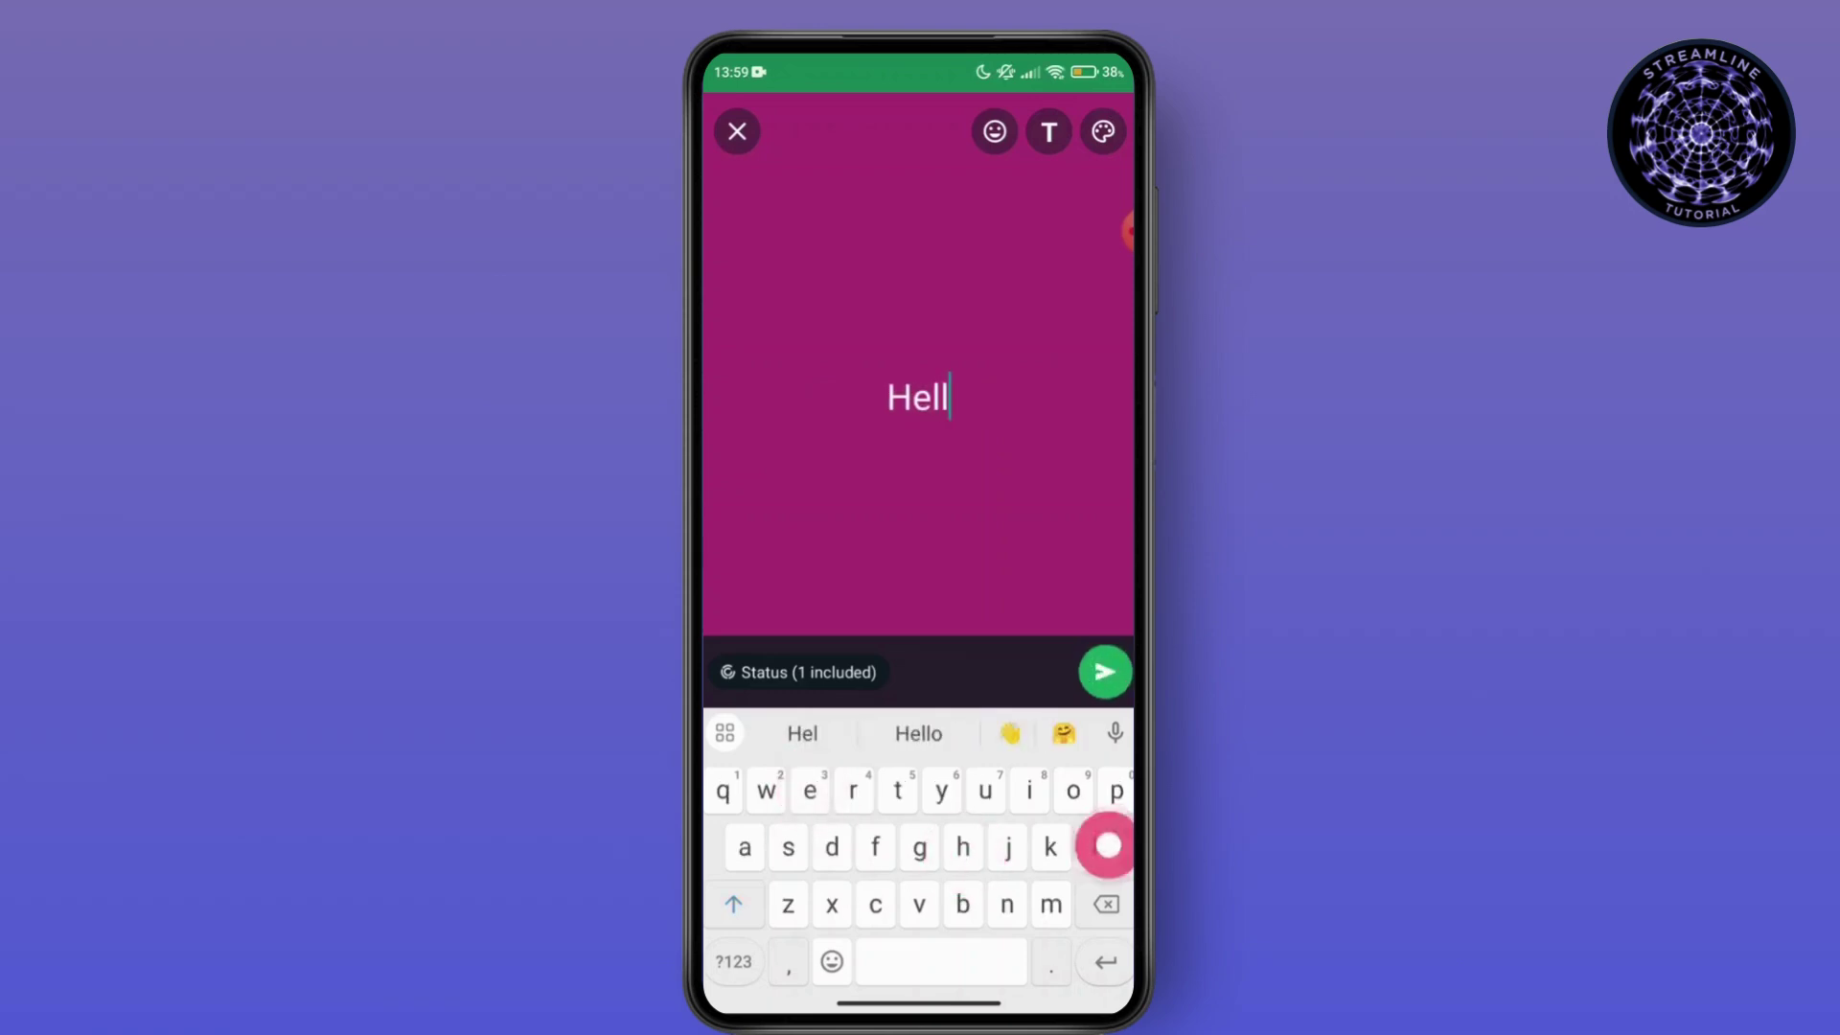
{"action": "type", "text": "o"}
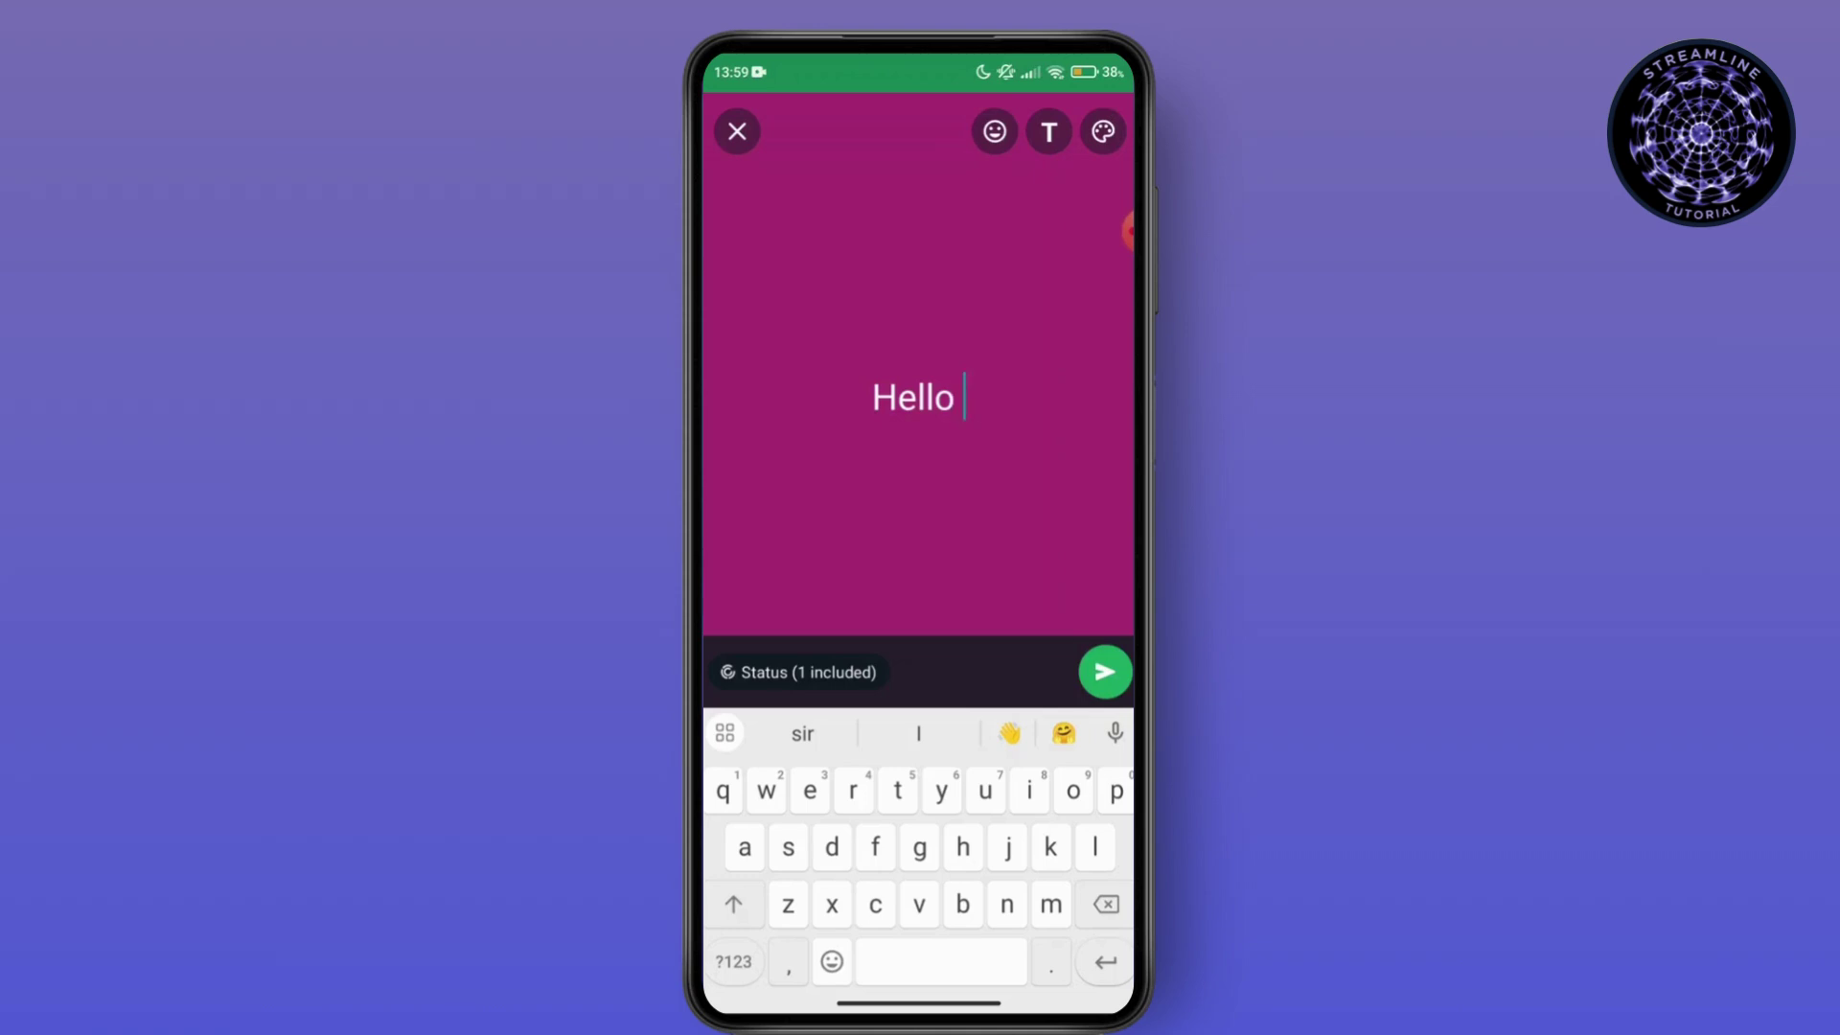
Step: Cycle through several background colours for the text status
{"action": "left_click", "coordinate": [1102, 130]}
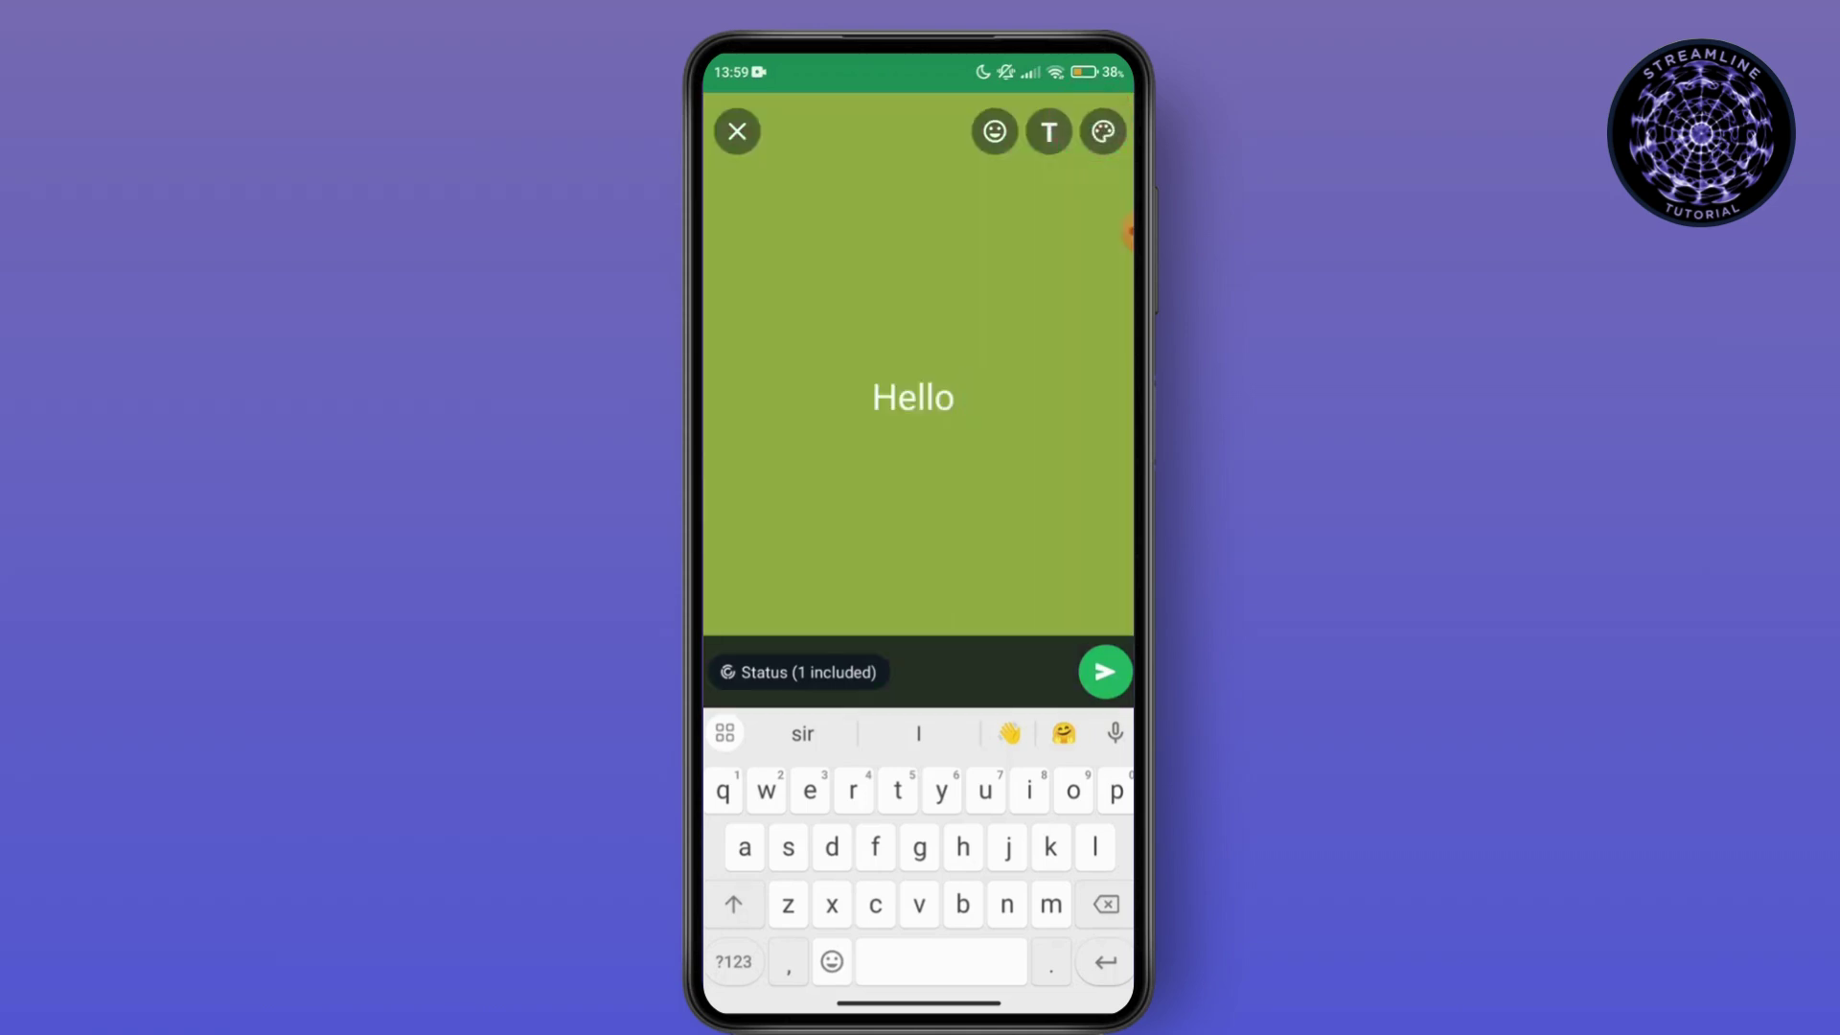
{"action": "left_click", "coordinate": [1102, 131]}
{"action": "left_click", "coordinate": [1102, 131]}
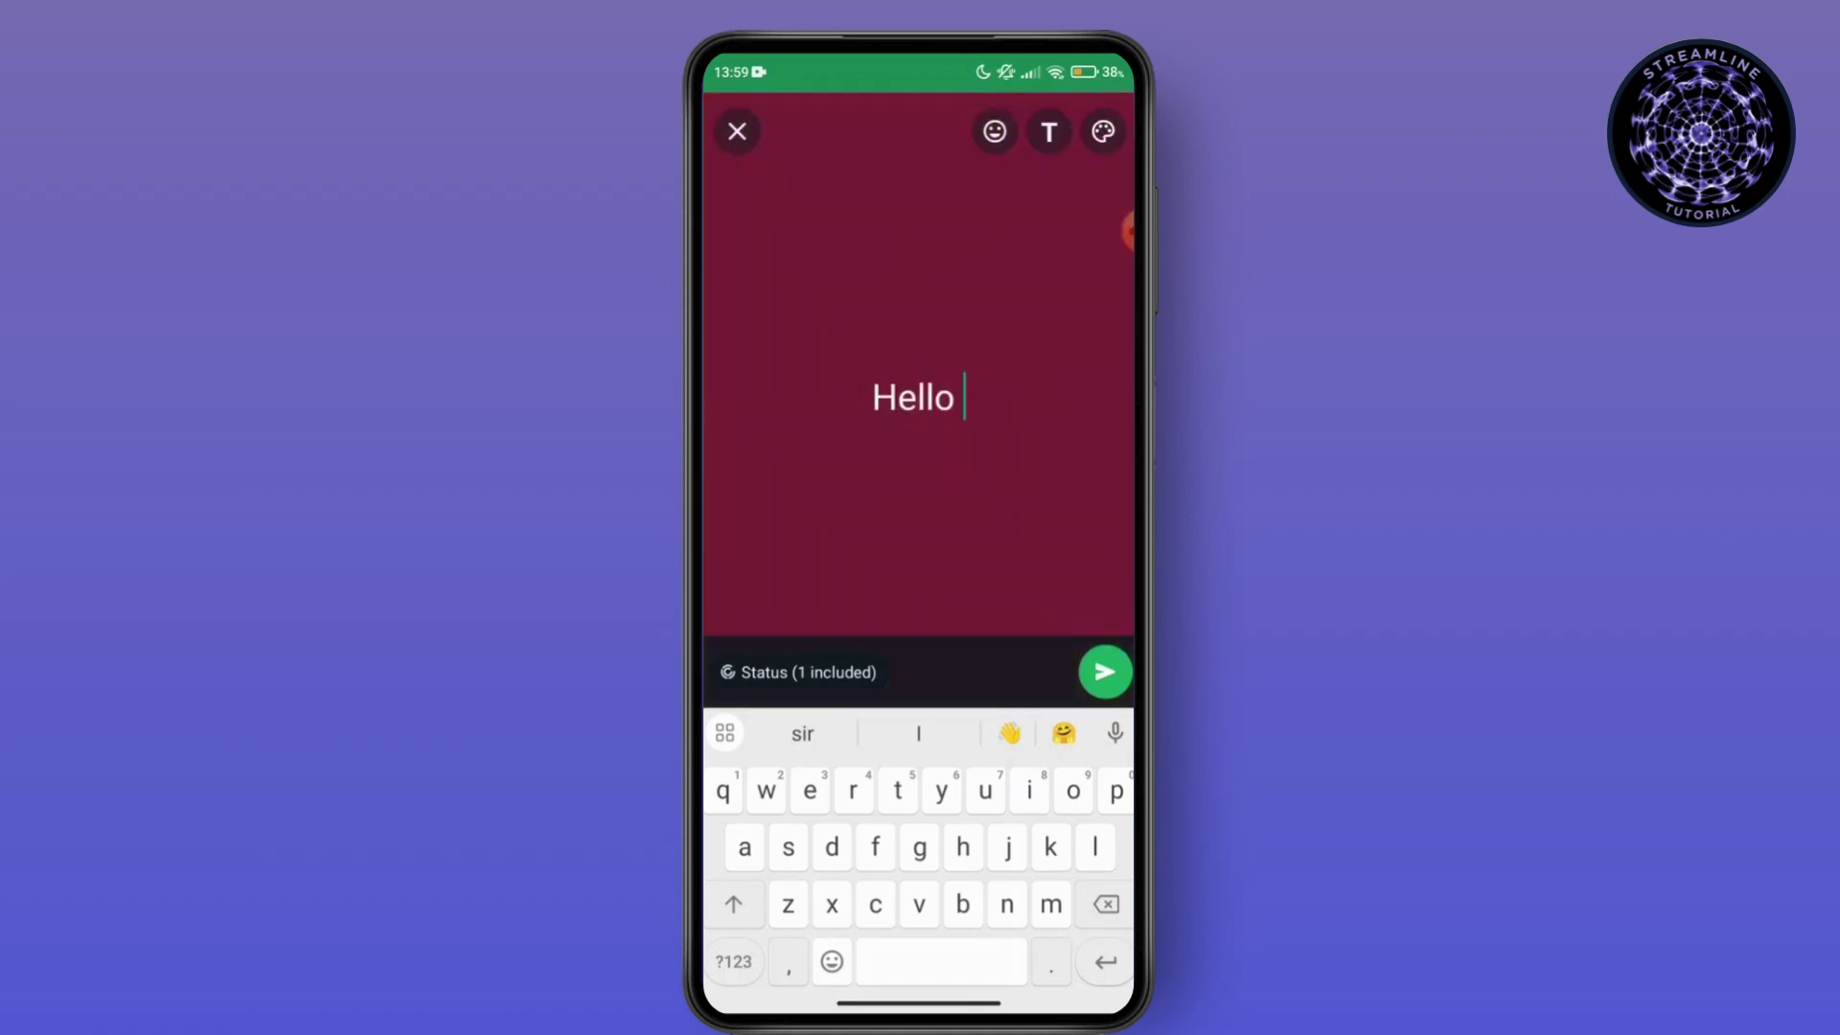
{"action": "left_click", "coordinate": [1102, 131]}
{"action": "left_click", "coordinate": [1103, 131]}
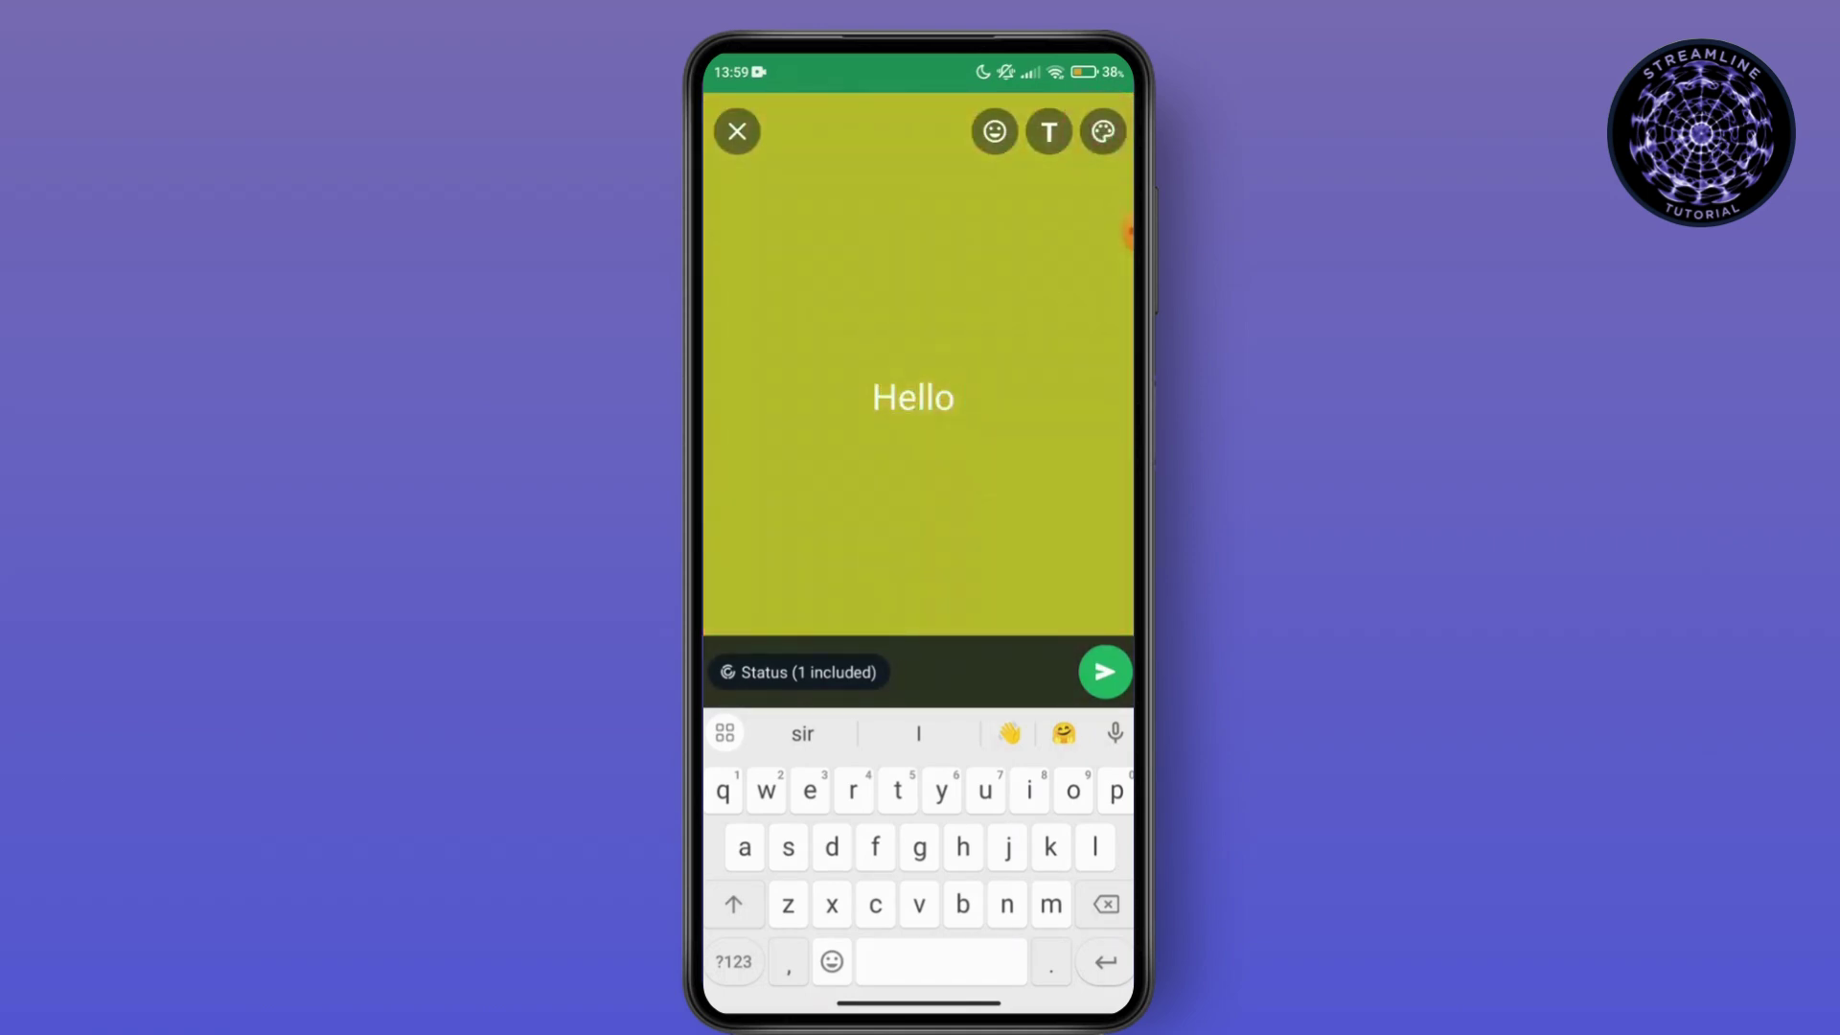
Step: Add 👋 after Hello, set a purple background, preview it, then back out to discard
{"action": "left_click", "coordinate": [1010, 734]}
{"action": "left_click", "coordinate": [1103, 131]}
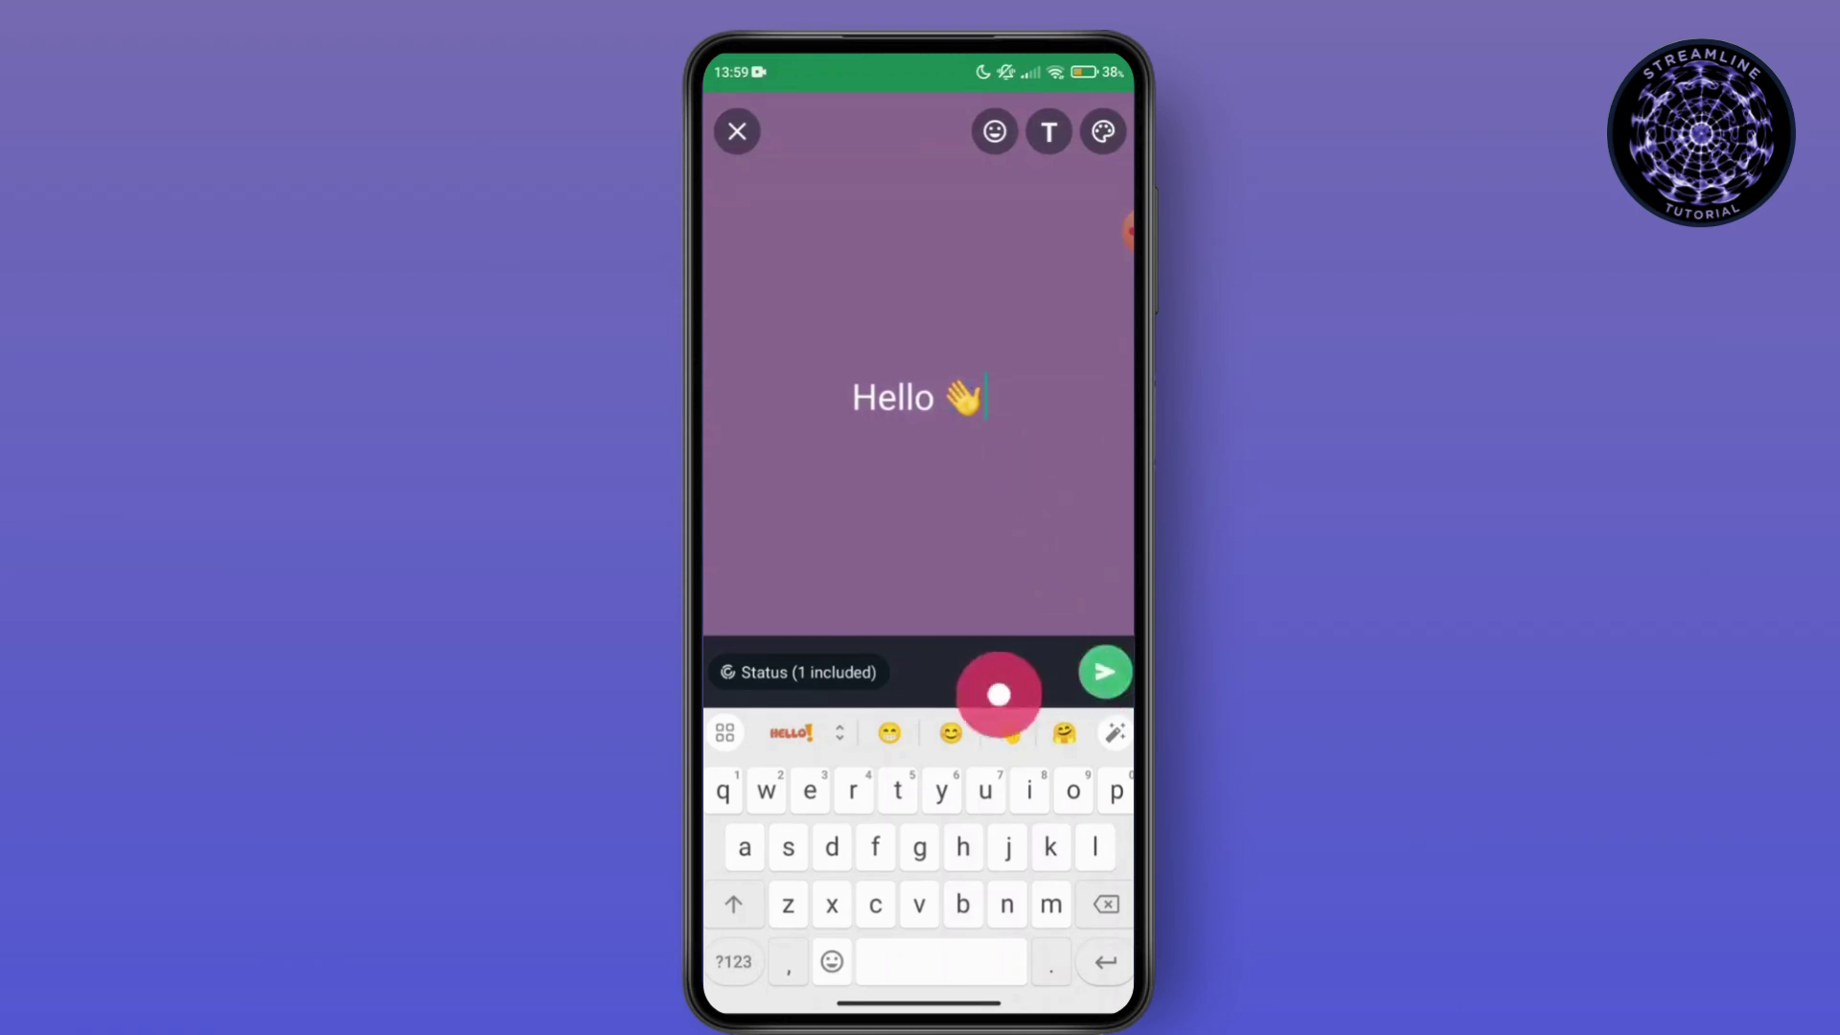
{"action": "left_click", "coordinate": [935, 604]}
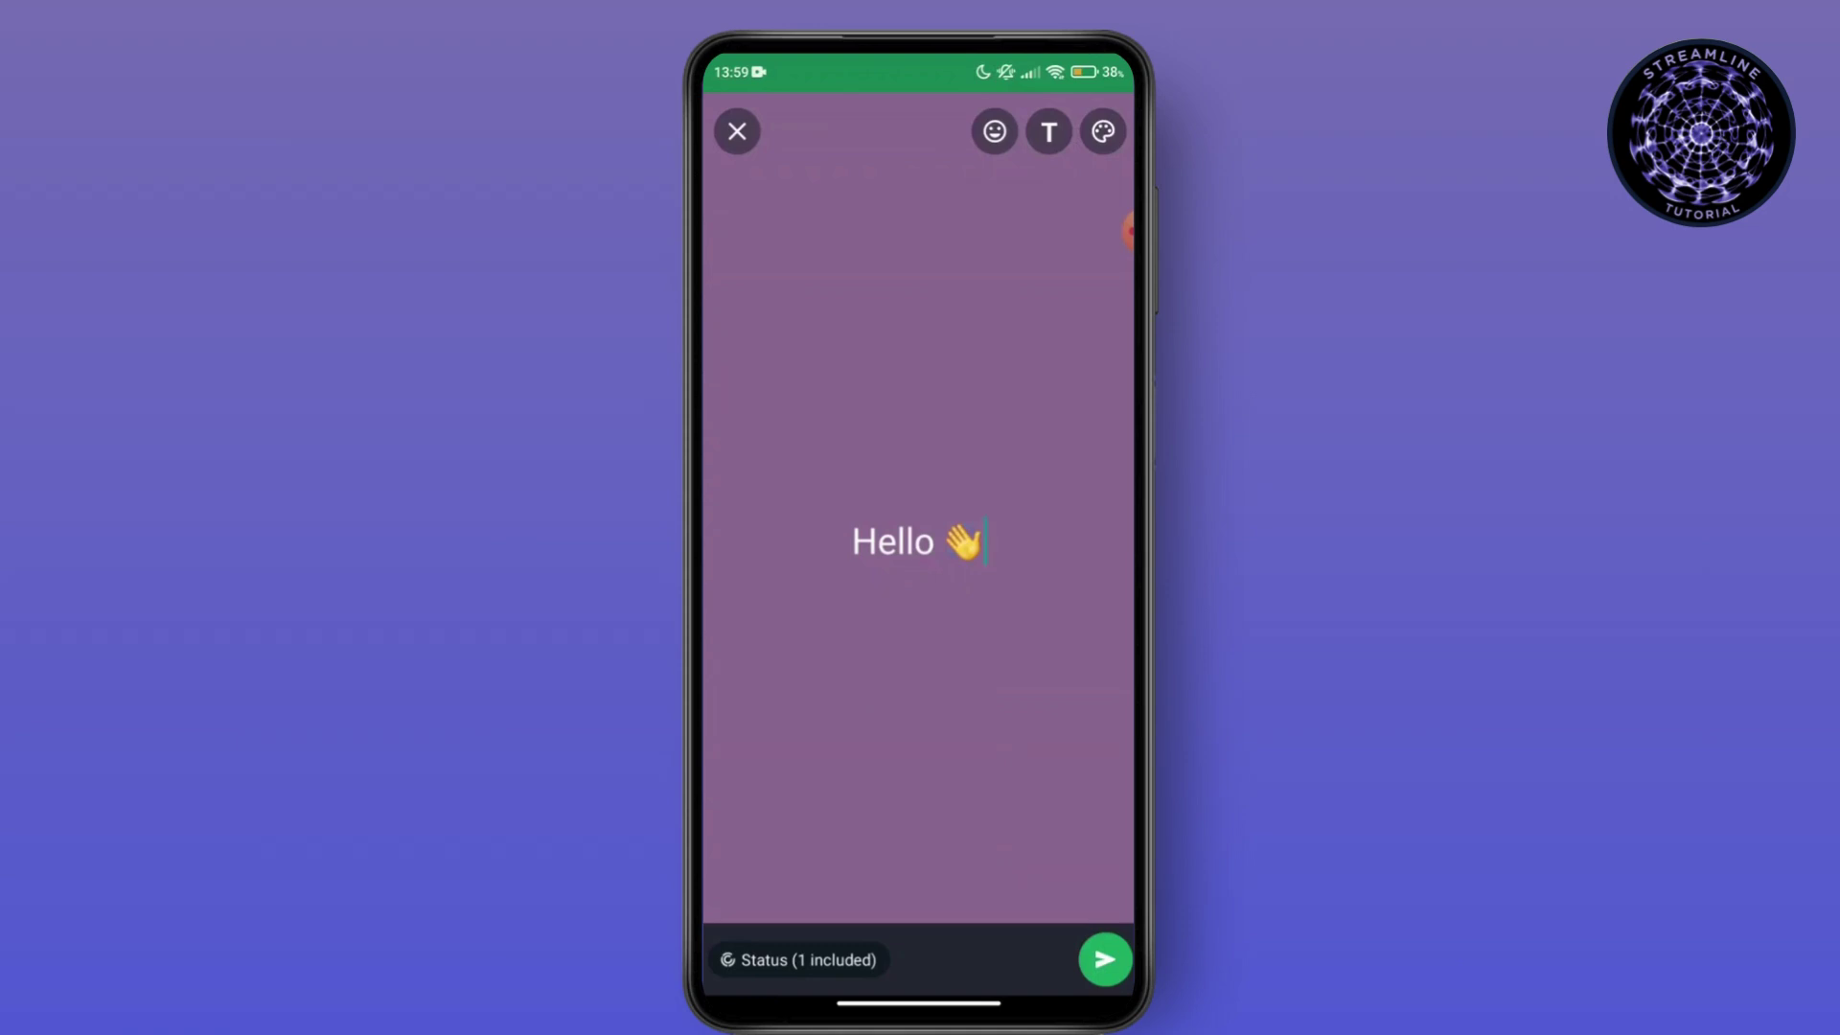
{"action": "left_click", "coordinate": [737, 131]}
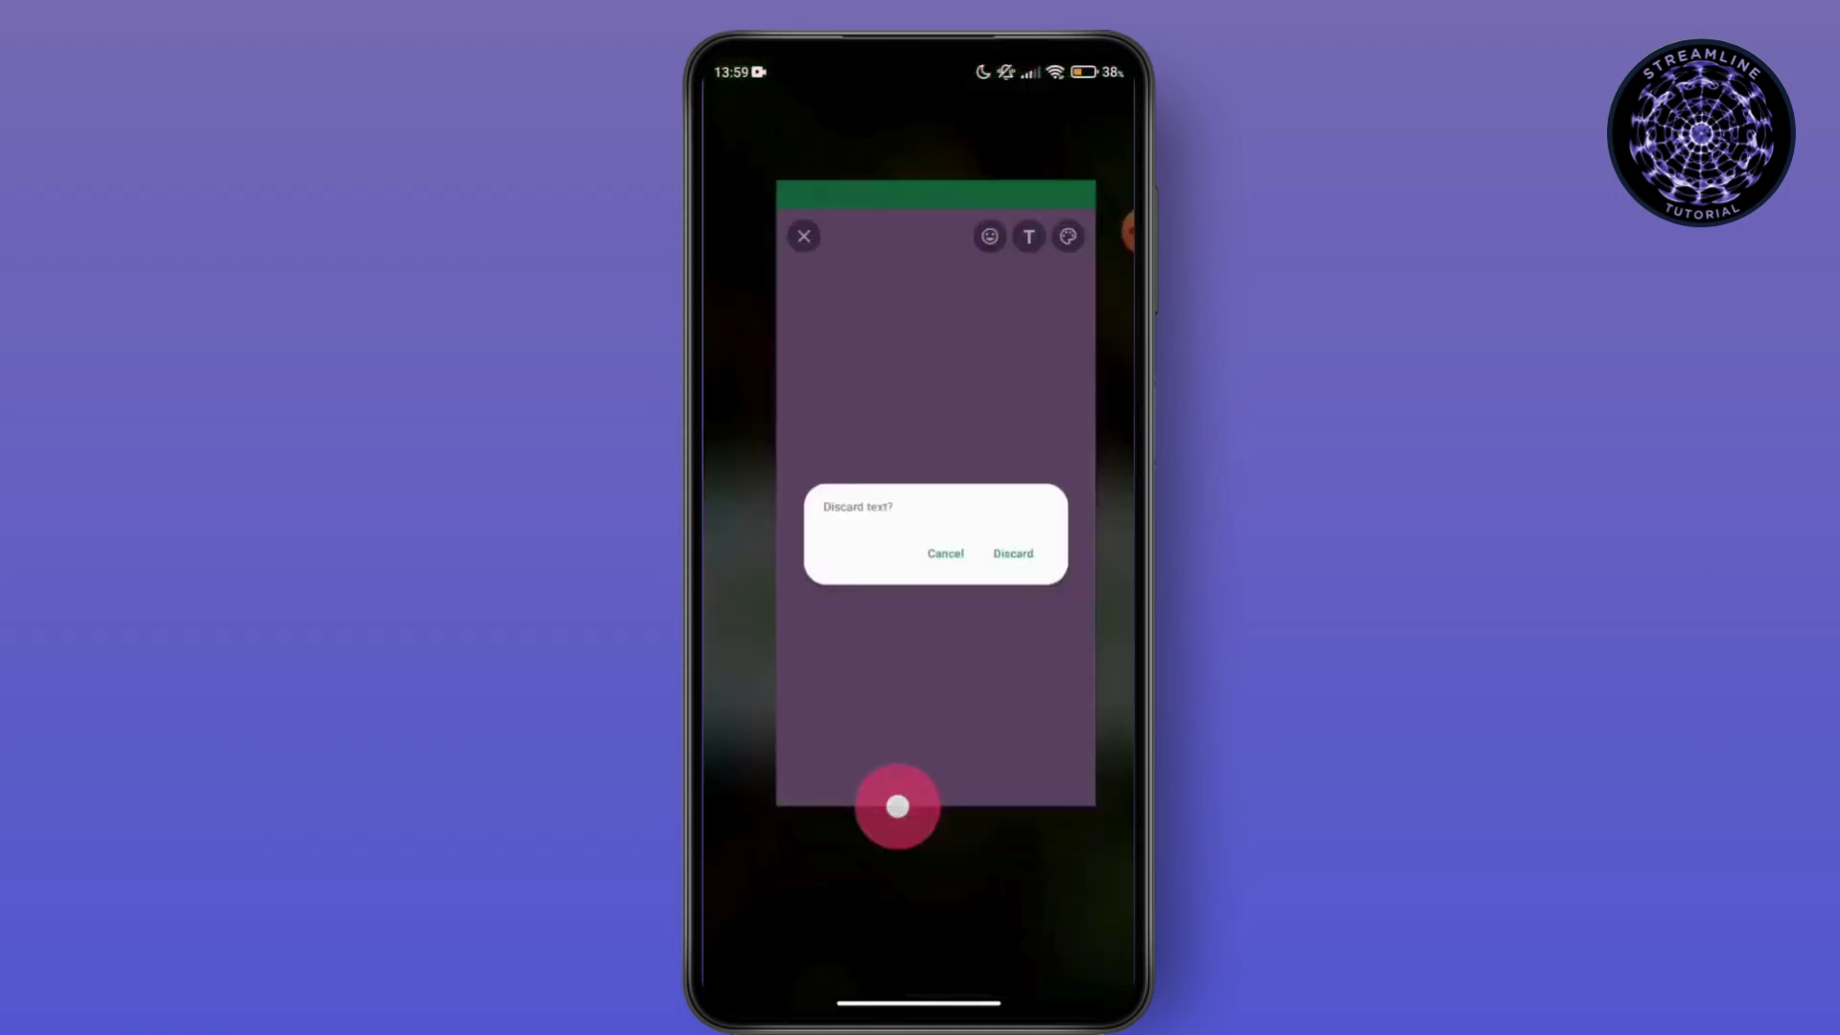